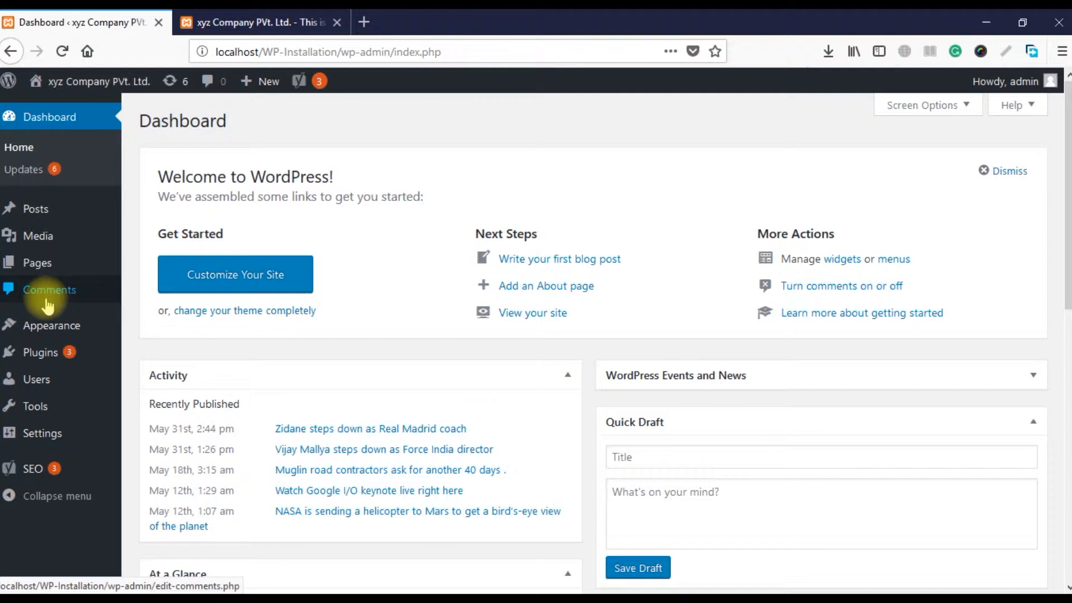
Step: Open the admin Comments page and the "Vijay Mallya steps down as Force India director" post on the public site
{"action": "left_click", "coordinate": [44, 302]}
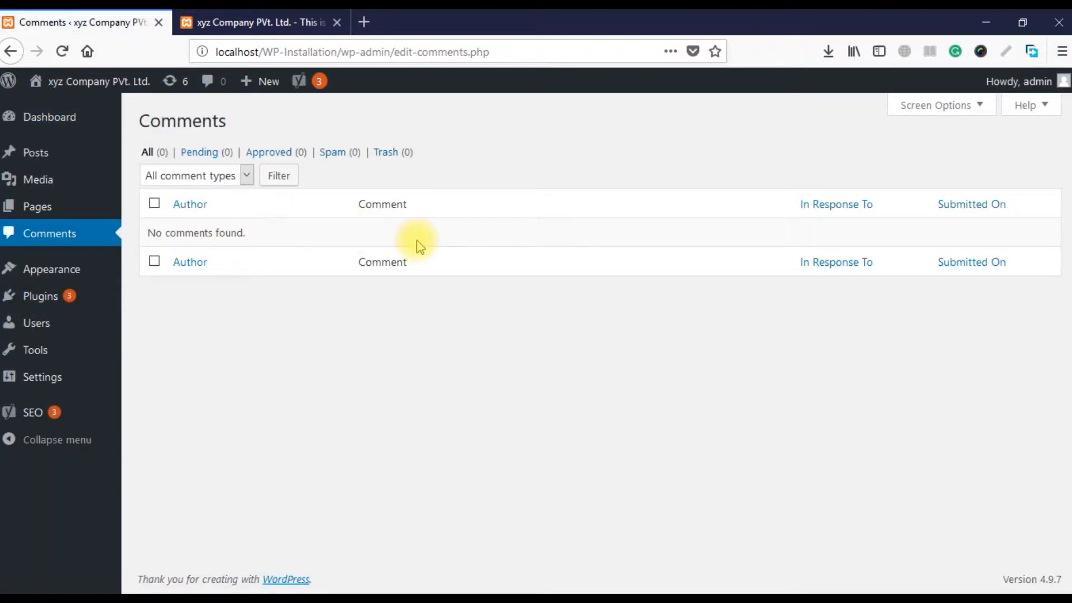
{"action": "left_click", "coordinate": [273, 21]}
{"action": "scroll", "coordinate": [335, 349], "scroll_direction": "down", "scroll_amount": 10}
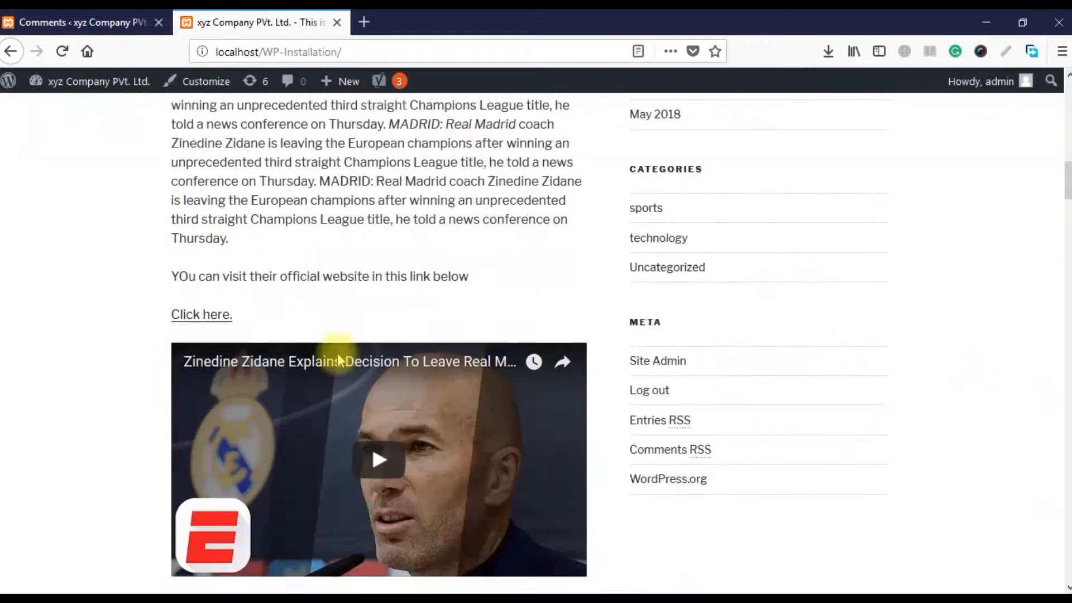
{"action": "scroll", "coordinate": [335, 357], "scroll_direction": "down", "scroll_amount": 5}
{"action": "left_click", "coordinate": [318, 195]}
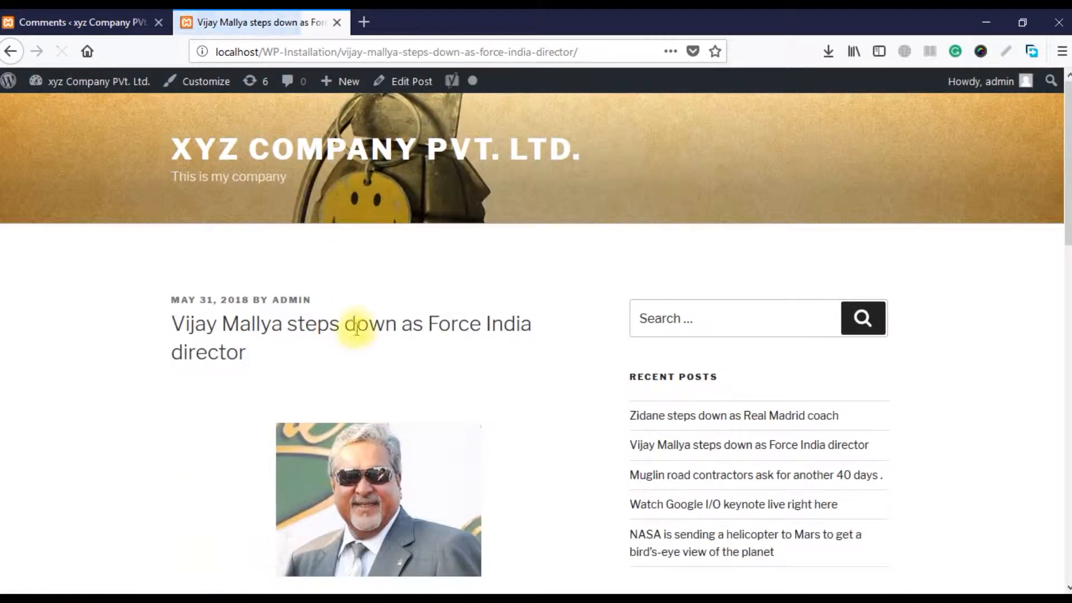
Step: Post the comment "zfcgs" on the Force India director post
{"action": "scroll", "coordinate": [359, 330], "scroll_direction": "down", "scroll_amount": 15}
{"action": "scroll", "coordinate": [349, 342], "scroll_direction": "up", "scroll_amount": 12}
{"action": "scroll", "coordinate": [349, 342], "scroll_direction": "down", "scroll_amount": 6}
{"action": "left_click", "coordinate": [282, 441]}
{"action": "scroll", "coordinate": [281, 444], "scroll_direction": "down", "scroll_amount": 5}
{"action": "type", "text": "z"}
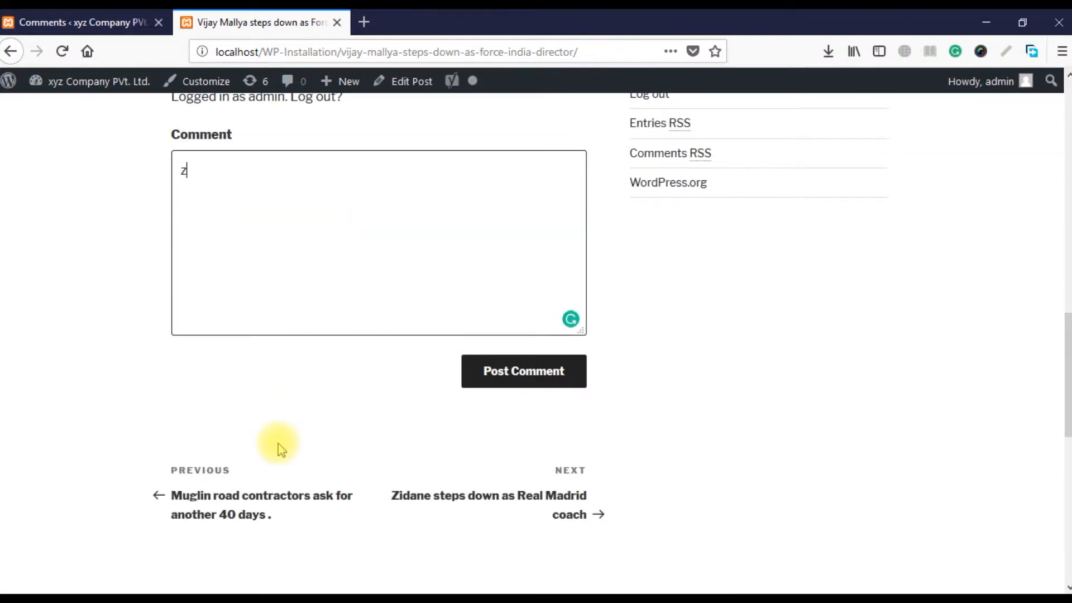
{"action": "type", "text": "fcgs"}
{"action": "left_click", "coordinate": [526, 373]}
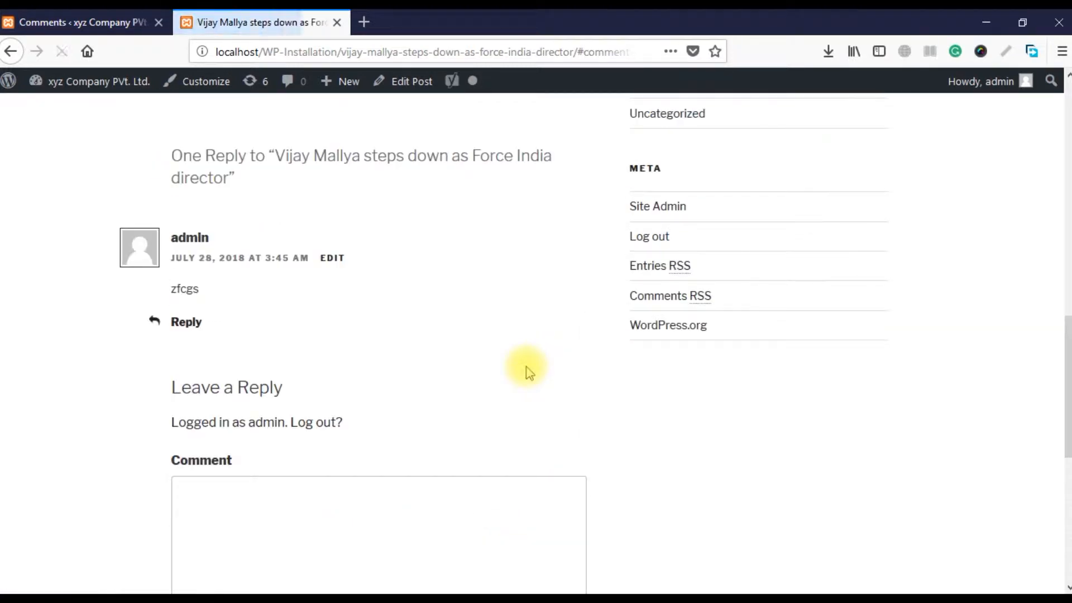
Step: Reload the admin Comments list and check the entry and moderation options for the zfcgs comment
{"action": "double_click", "coordinate": [183, 290]}
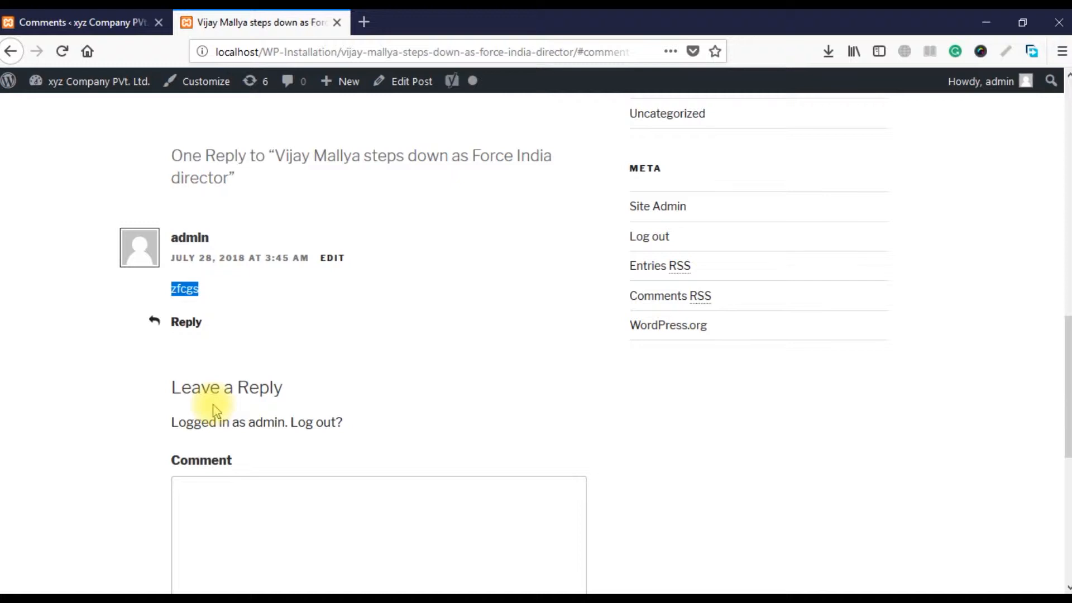
{"action": "left_click", "coordinate": [29, 18]}
{"action": "left_click", "coordinate": [369, 52]}
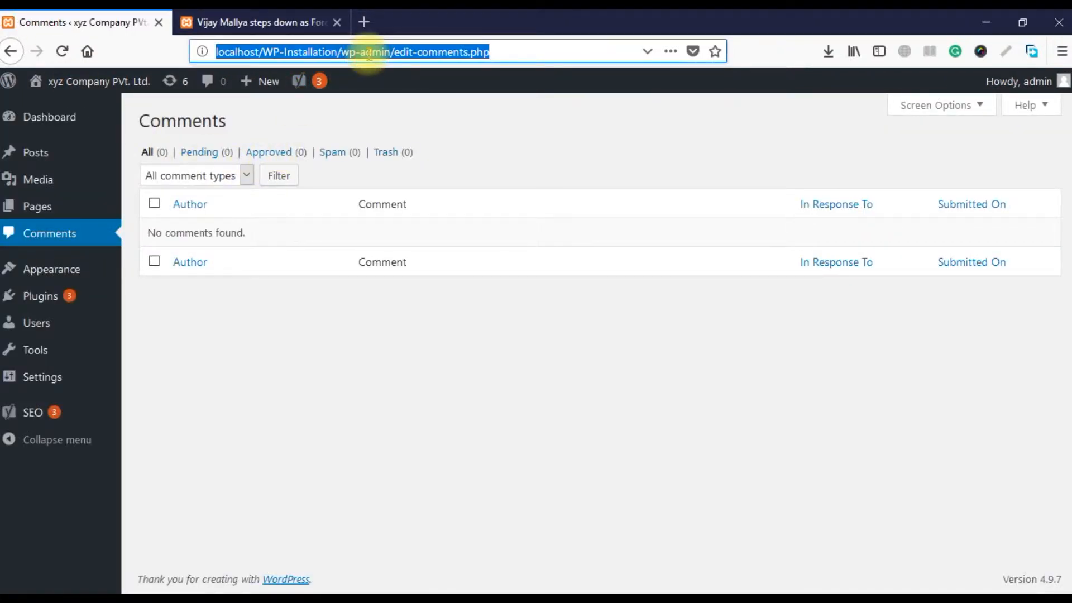
{"action": "key", "text": "Return"}
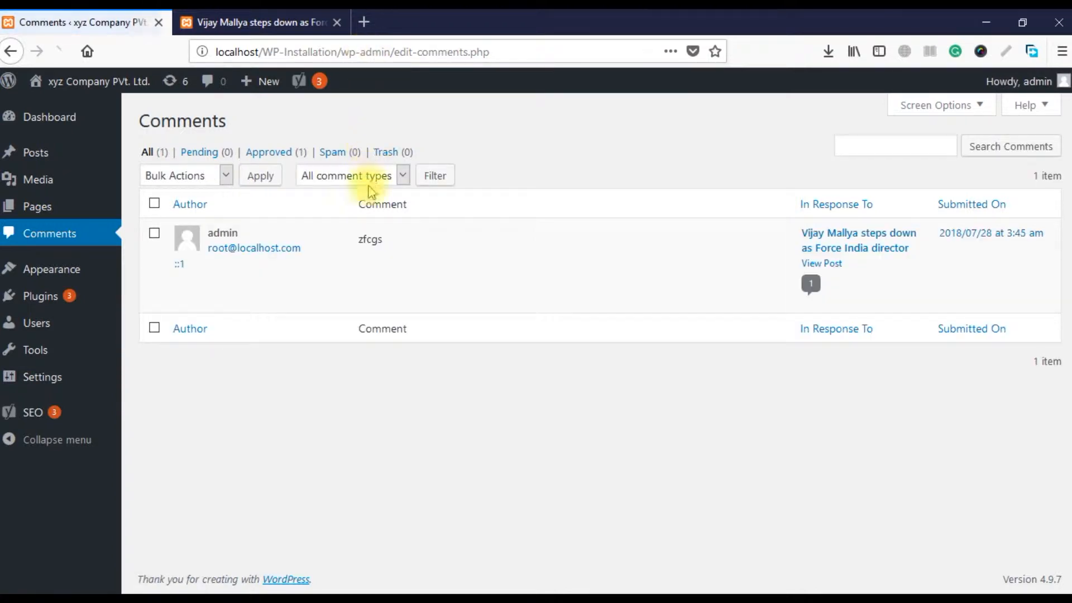
{"action": "mouse_move", "coordinate": [371, 239]}
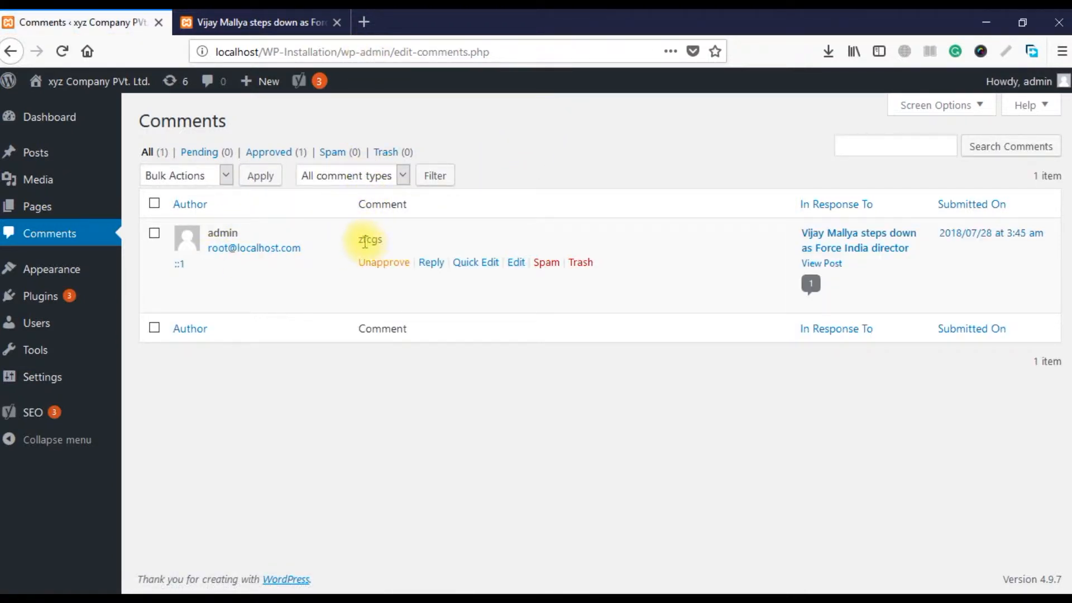
{"action": "left_click", "coordinate": [262, 21]}
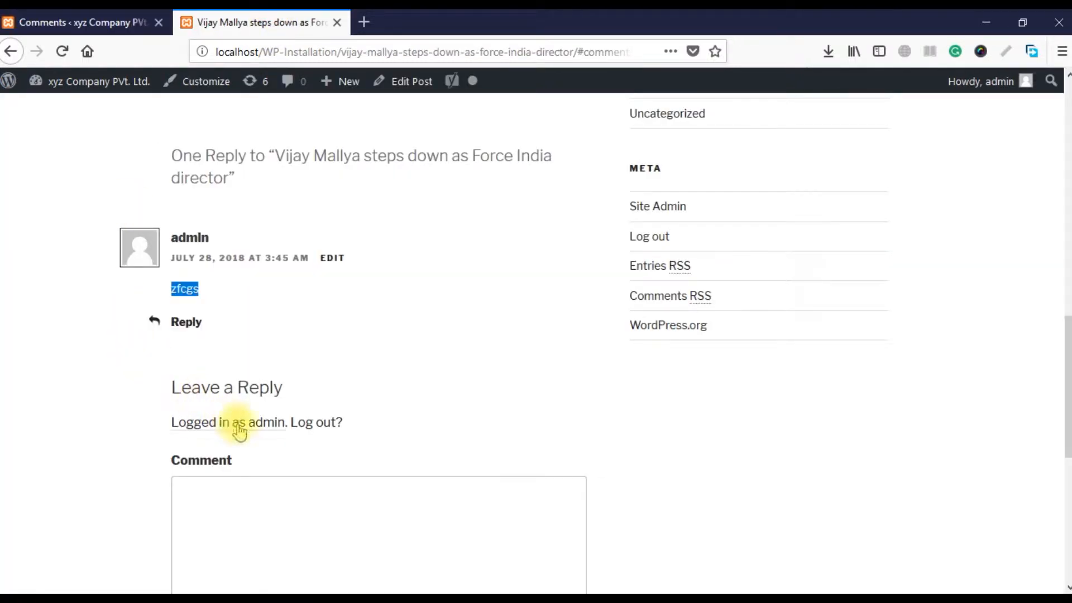
{"action": "left_click", "coordinate": [249, 501]}
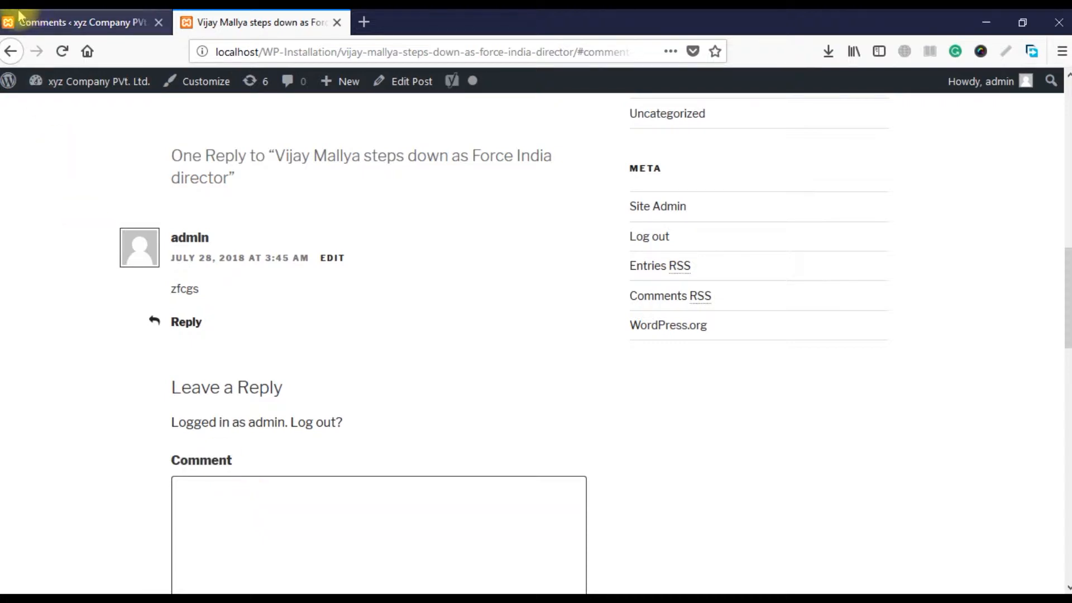
{"action": "left_click", "coordinate": [79, 23]}
{"action": "mouse_move", "coordinate": [370, 282]}
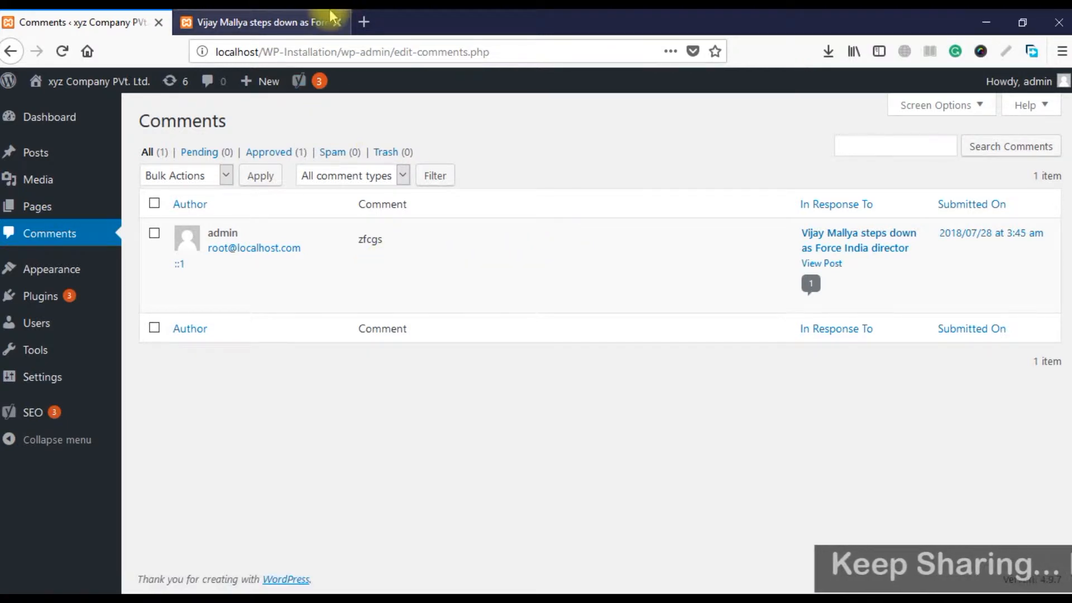
Step: Open epictop5.com in a new browser tab and look over the posts and footer of its homepage
{"action": "left_click", "coordinate": [362, 18]}
{"action": "type", "text": "epictop5.com/"}
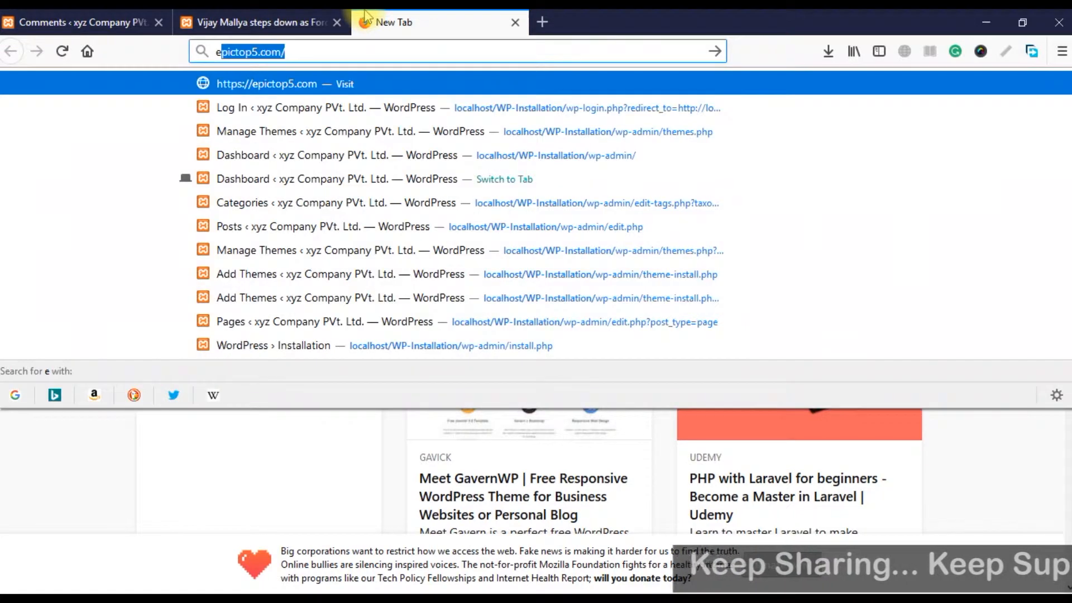
{"action": "key", "text": "Return"}
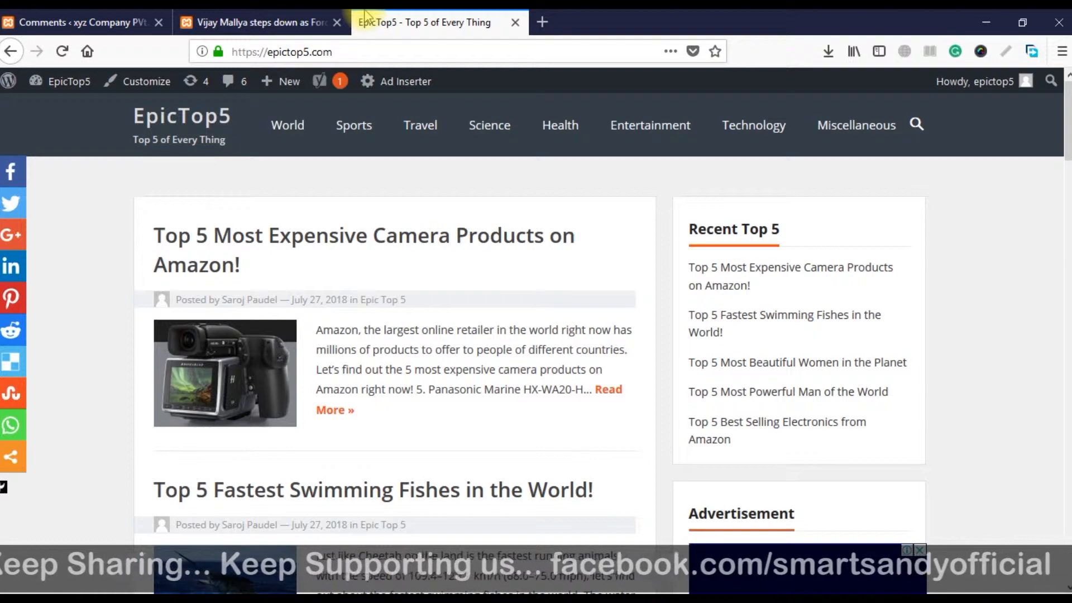
{"action": "scroll", "coordinate": [237, 304], "scroll_direction": "down", "scroll_amount": 12}
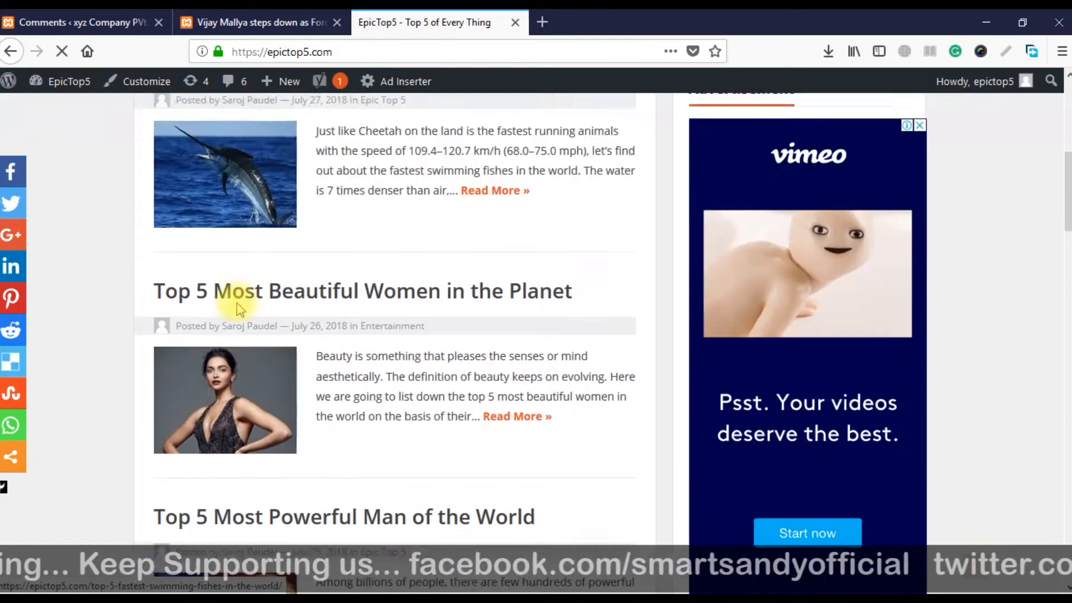
{"action": "scroll", "coordinate": [238, 310], "scroll_direction": "down", "scroll_amount": 15}
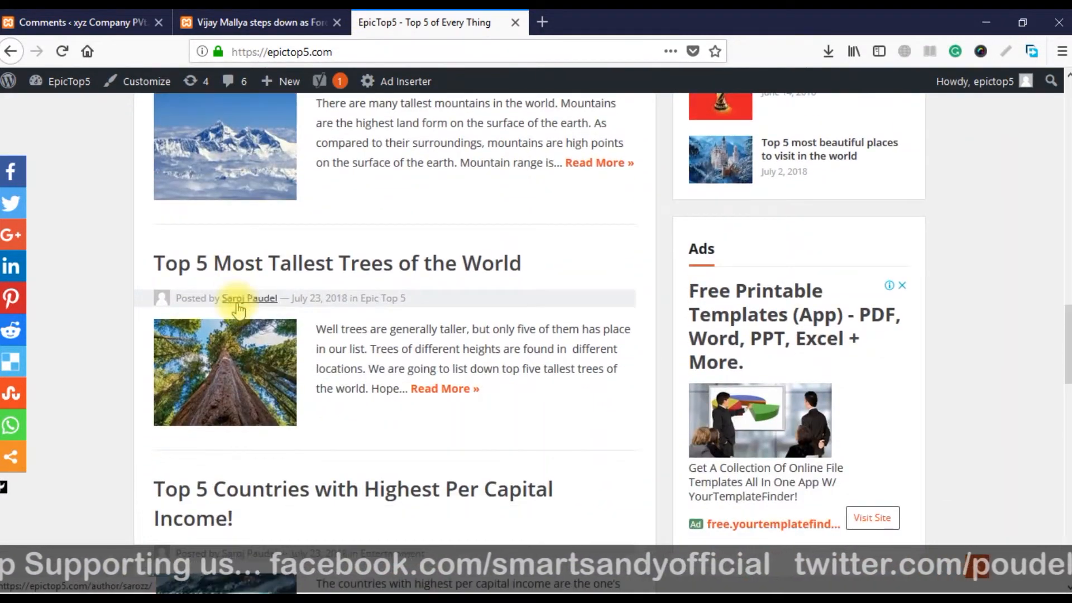
{"action": "scroll", "coordinate": [239, 310], "scroll_direction": "down", "scroll_amount": 15}
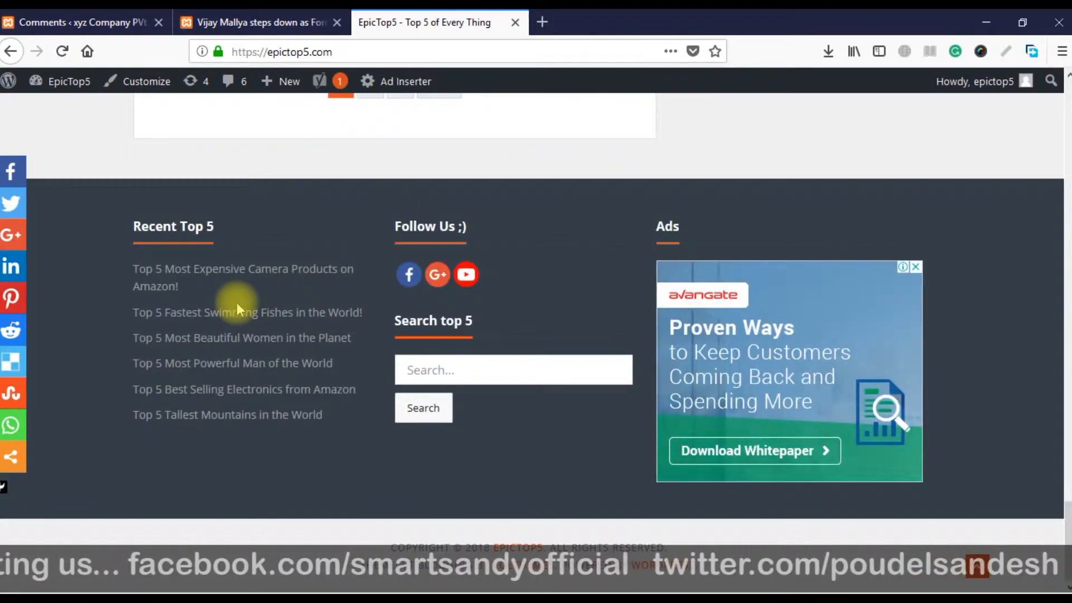
{"action": "scroll", "coordinate": [237, 302], "scroll_direction": "up", "scroll_amount": 20}
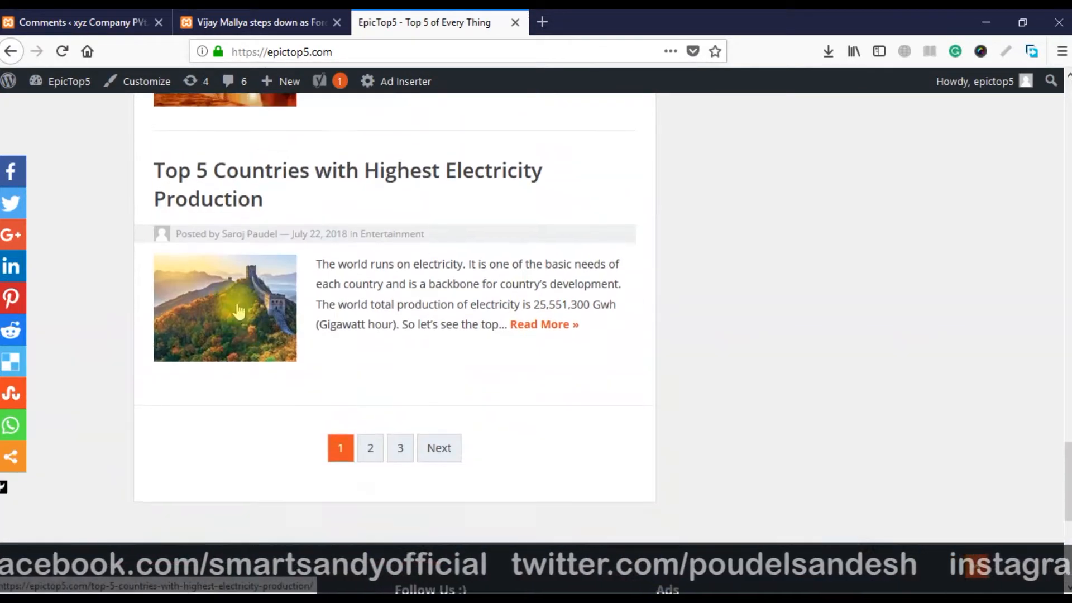
{"action": "scroll", "coordinate": [237, 310], "scroll_direction": "up", "scroll_amount": 15}
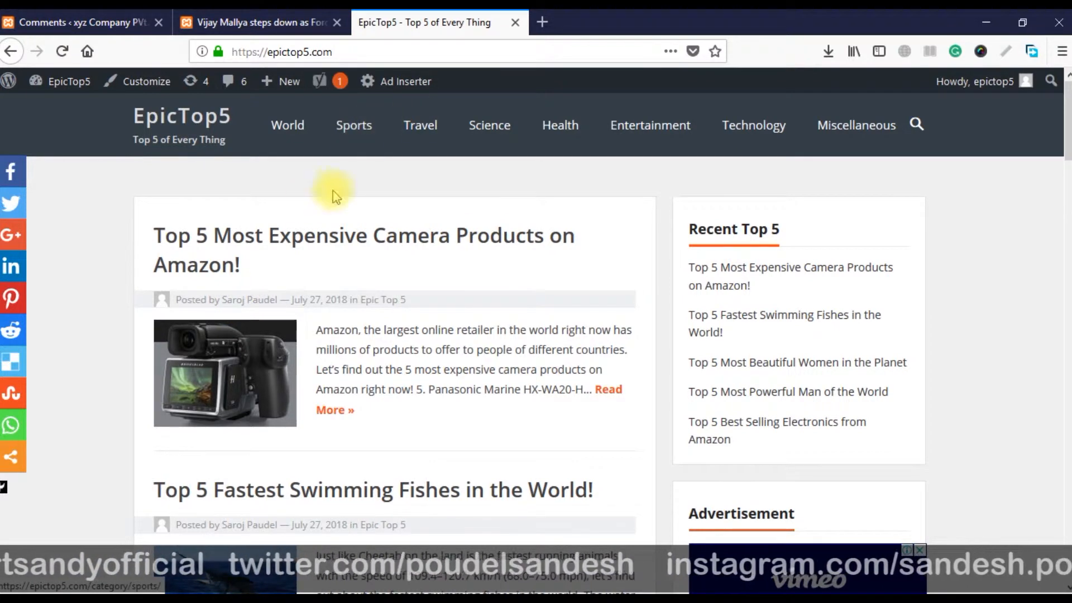
Step: Go to the EpicTop5 site's wp-admin dashboard and open its full Comments list
{"action": "left_click", "coordinate": [470, 44]}
{"action": "left_click", "coordinate": [471, 47]}
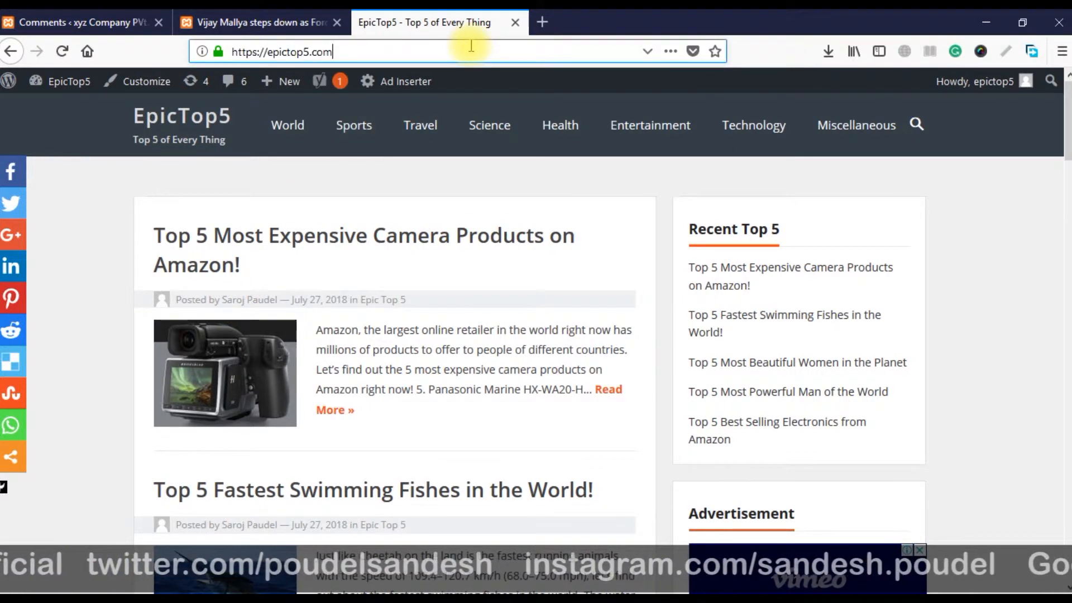
{"action": "type", "text": "/w"}
{"action": "key", "text": "Return"}
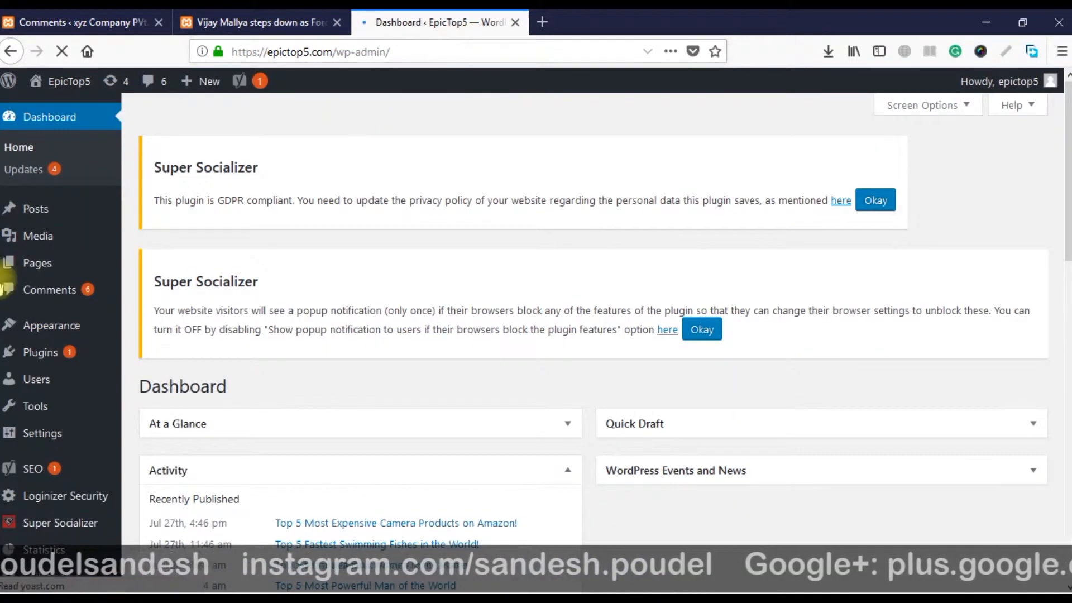
{"action": "left_click", "coordinate": [46, 293]}
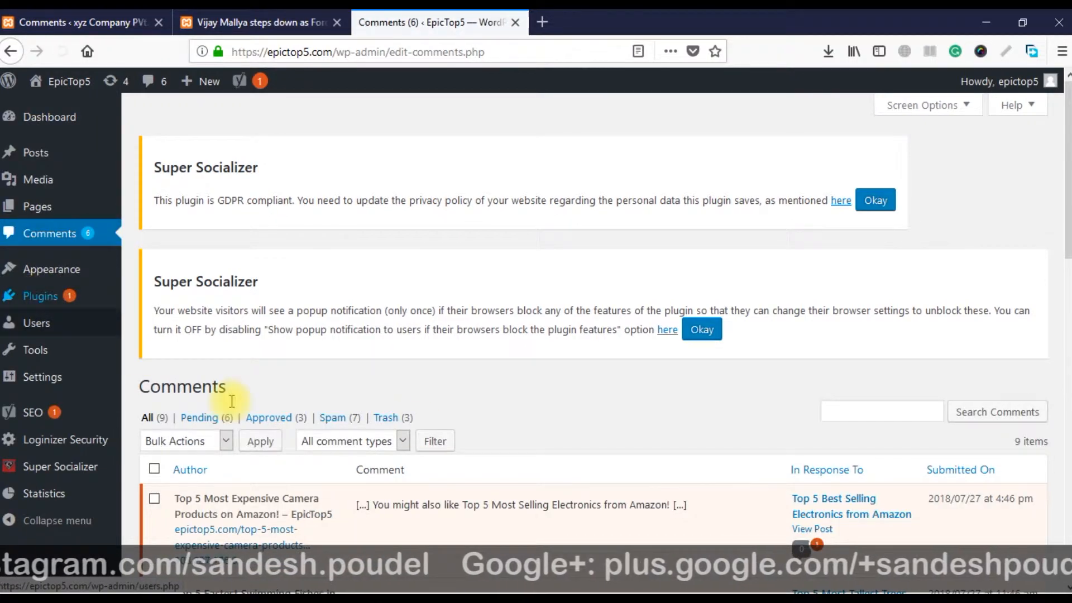
{"action": "scroll", "coordinate": [503, 418], "scroll_direction": "down", "scroll_amount": 5}
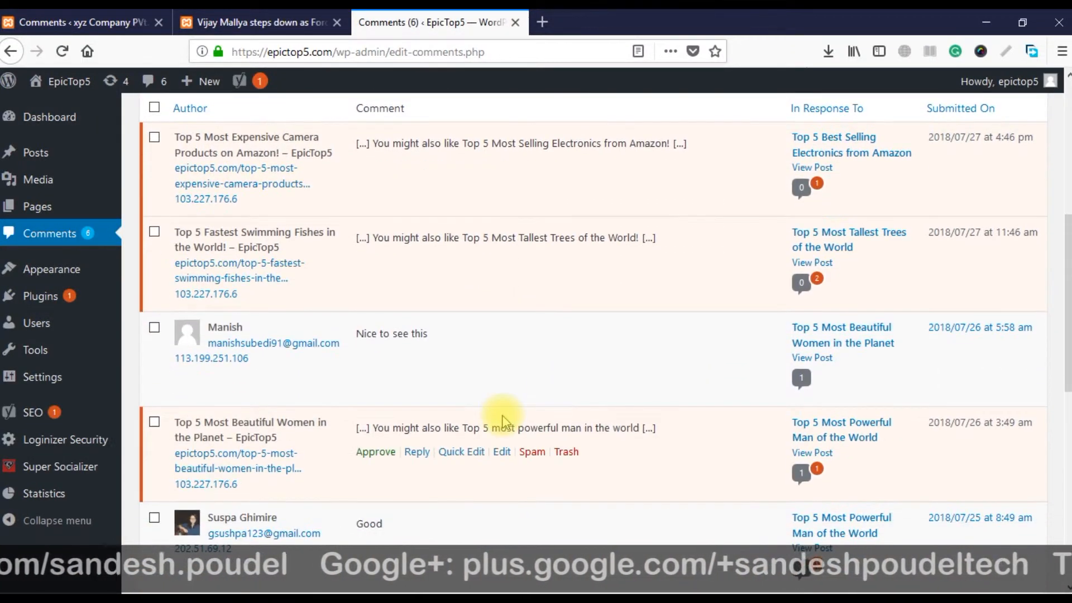
{"action": "scroll", "coordinate": [502, 414], "scroll_direction": "up", "scroll_amount": 2}
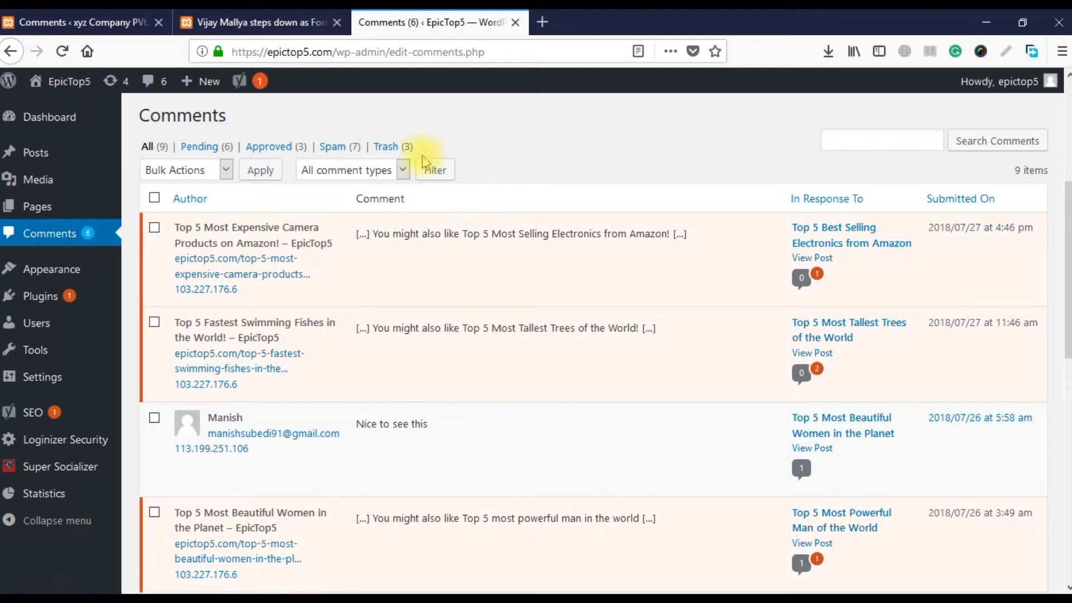
Step: Review the EpicTop5 comments filed under Trash and those filed under Spam
{"action": "left_click", "coordinate": [388, 146]}
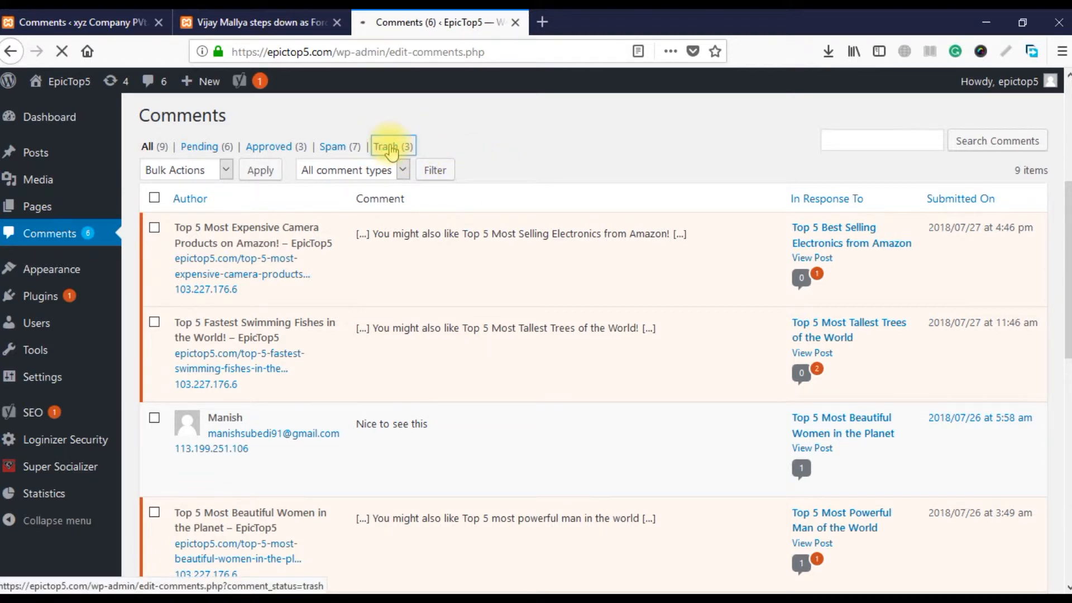
{"action": "scroll", "coordinate": [405, 368], "scroll_direction": "down", "scroll_amount": 3}
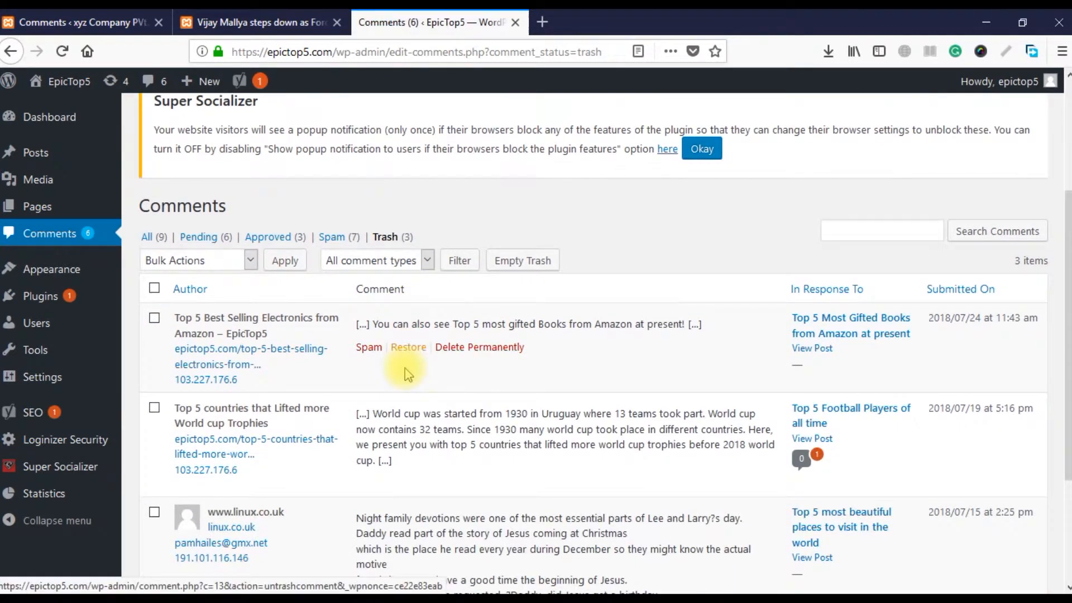
{"action": "scroll", "coordinate": [385, 413], "scroll_direction": "down", "scroll_amount": 3}
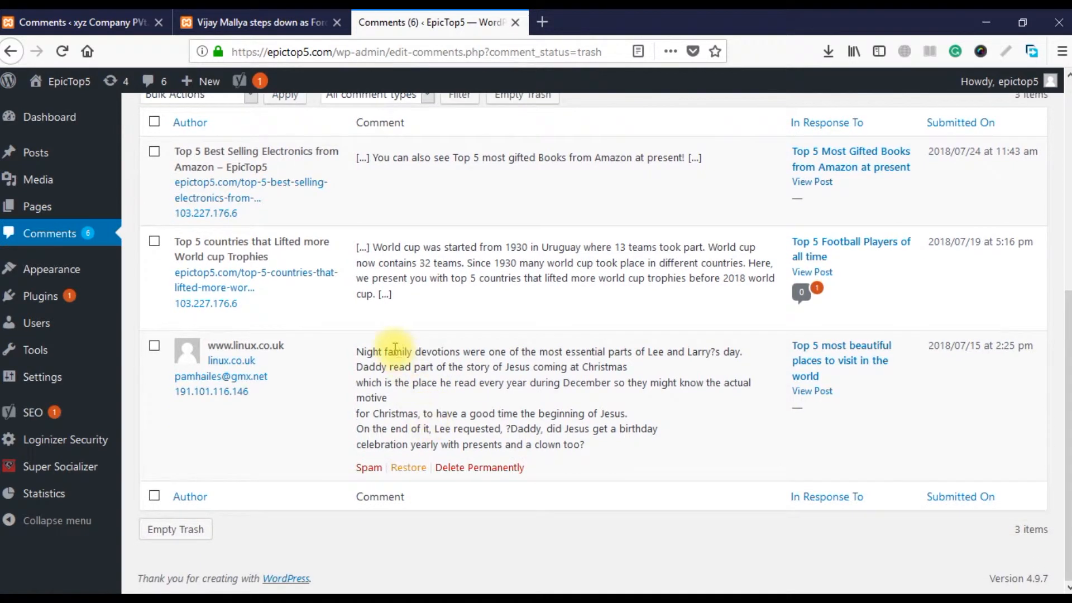
{"action": "left_click_drag", "start_coordinate": [360, 353], "coordinate": [574, 450]}
{"action": "left_click", "coordinate": [575, 444]}
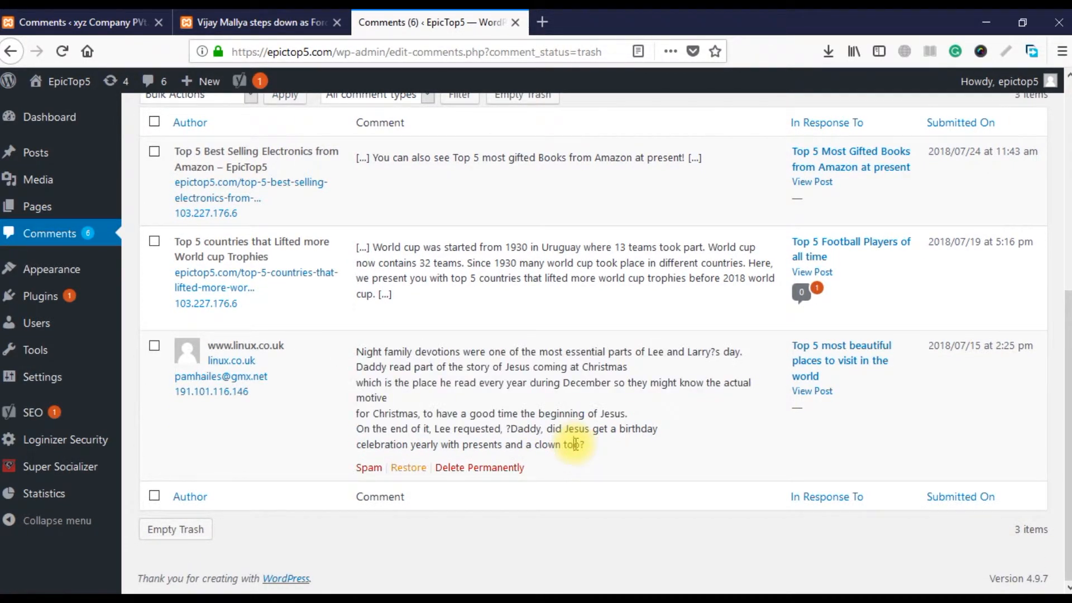
{"action": "scroll", "coordinate": [570, 443], "scroll_direction": "up", "scroll_amount": 6}
{"action": "left_click", "coordinate": [345, 424]}
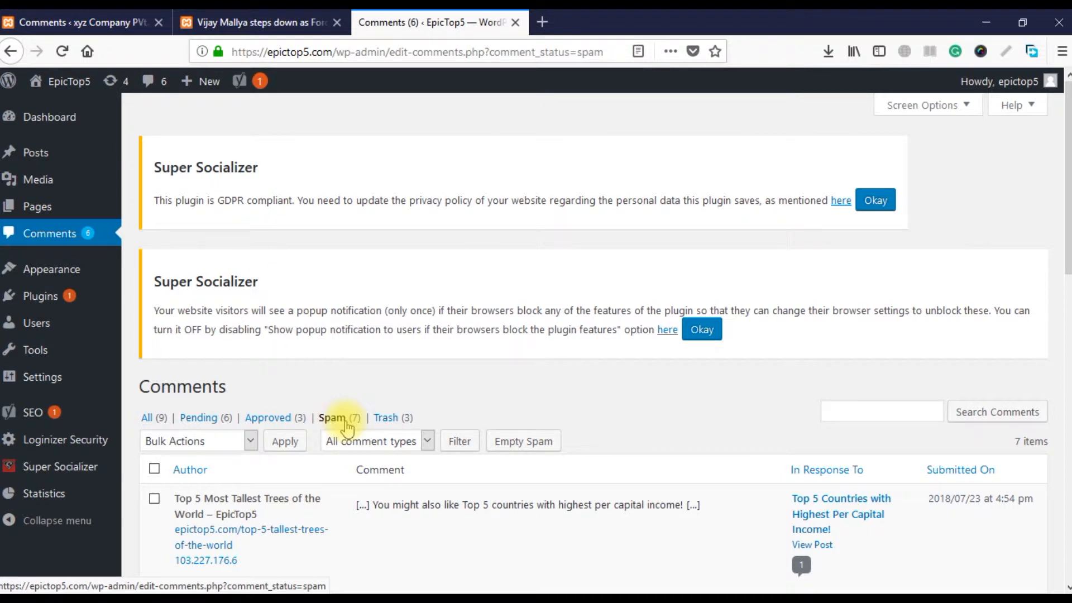
{"action": "scroll", "coordinate": [347, 424], "scroll_direction": "down", "scroll_amount": 3}
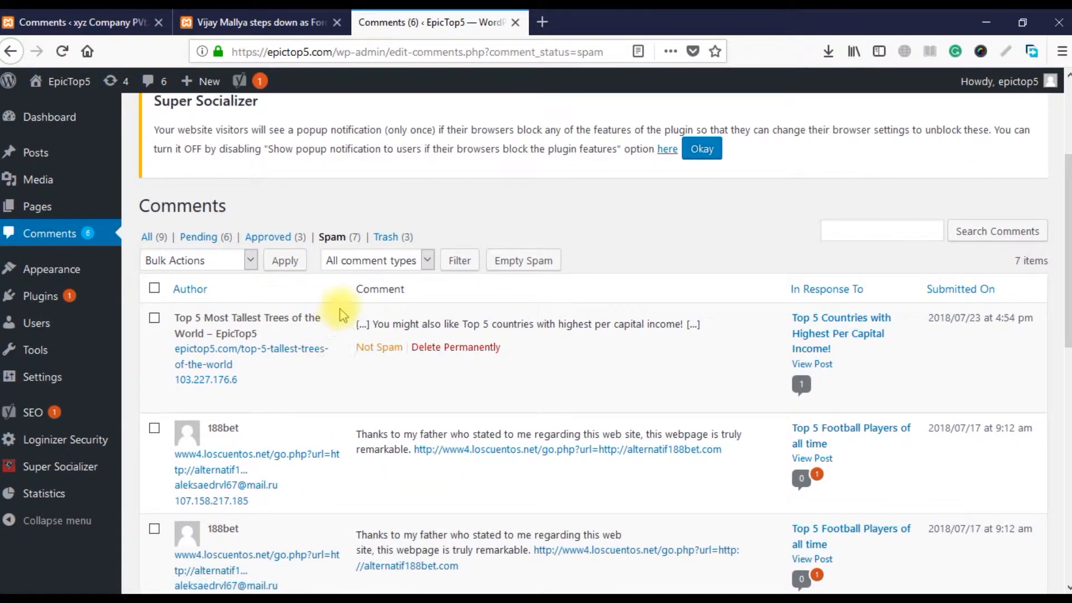
Step: Trash the pending comments from the Most Expensive Camera Products, Fastest Swimming Fishes and Most Beautiful Women posts
{"action": "left_click", "coordinate": [197, 237]}
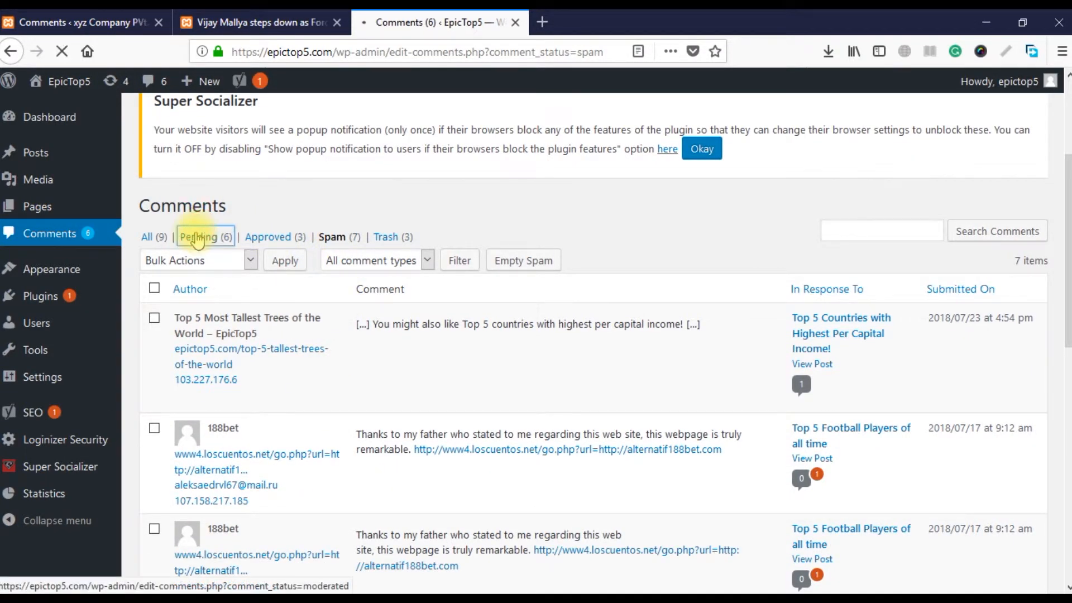
{"action": "scroll", "coordinate": [326, 305], "scroll_direction": "down", "scroll_amount": 3}
{"action": "left_click_drag", "start_coordinate": [430, 320], "coordinate": [572, 324]}
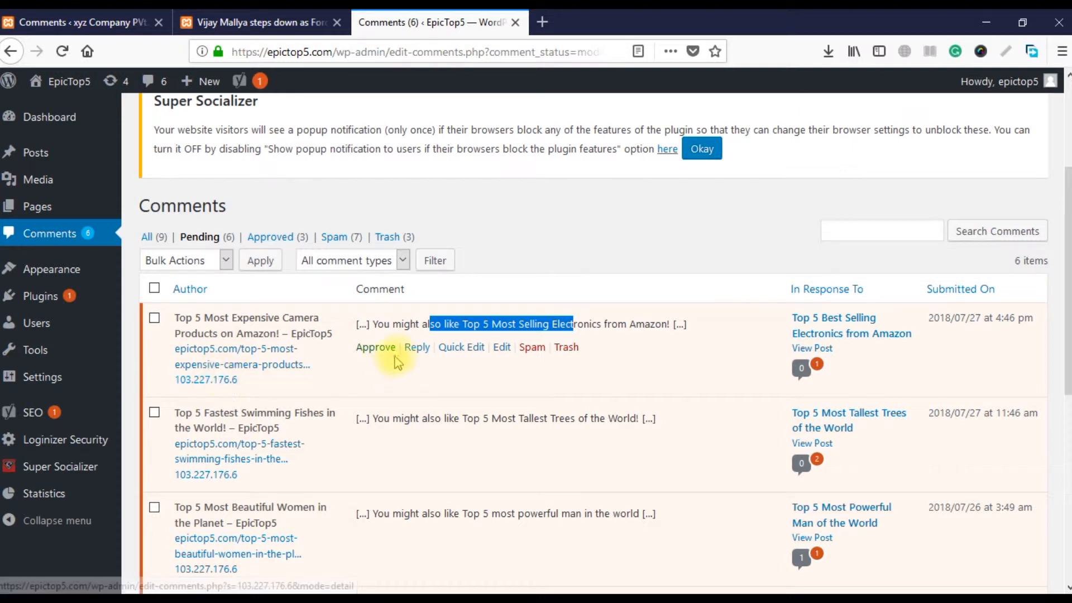
{"action": "left_click", "coordinate": [575, 353]}
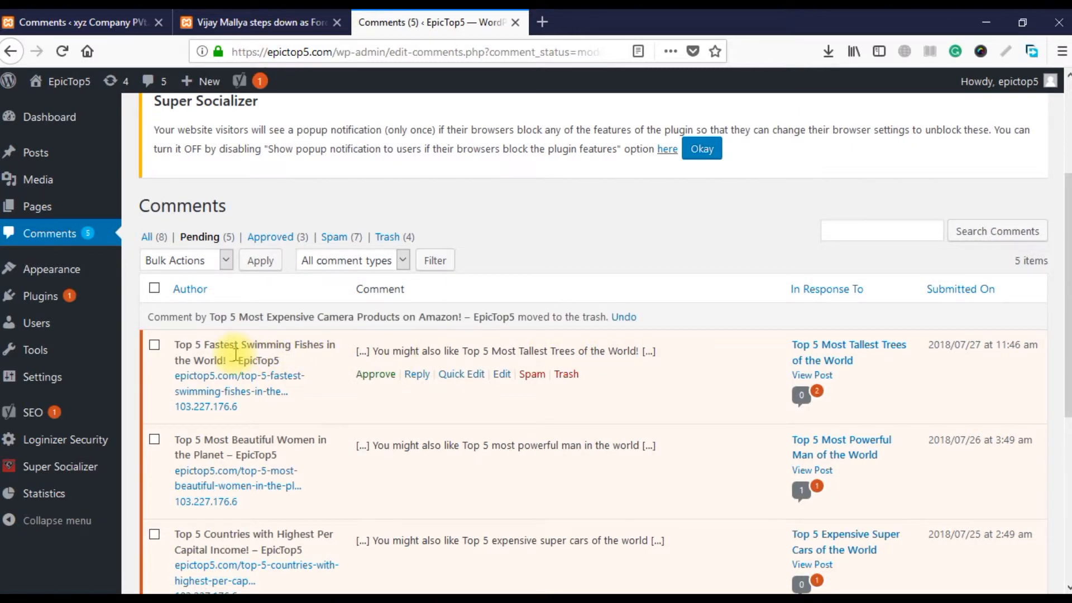
{"action": "left_click", "coordinate": [567, 378]}
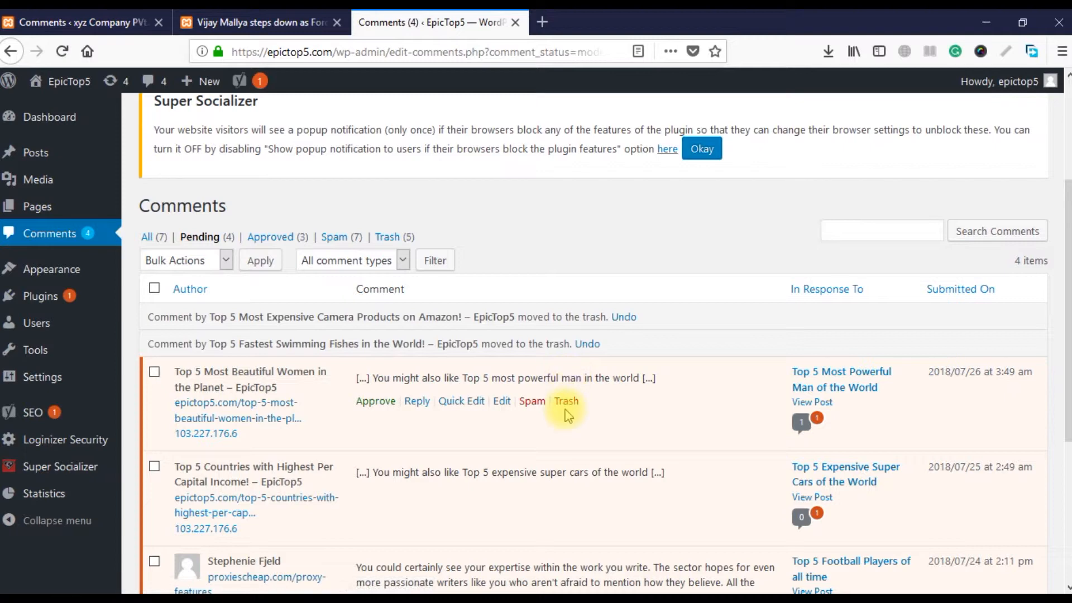
{"action": "left_click", "coordinate": [566, 403]}
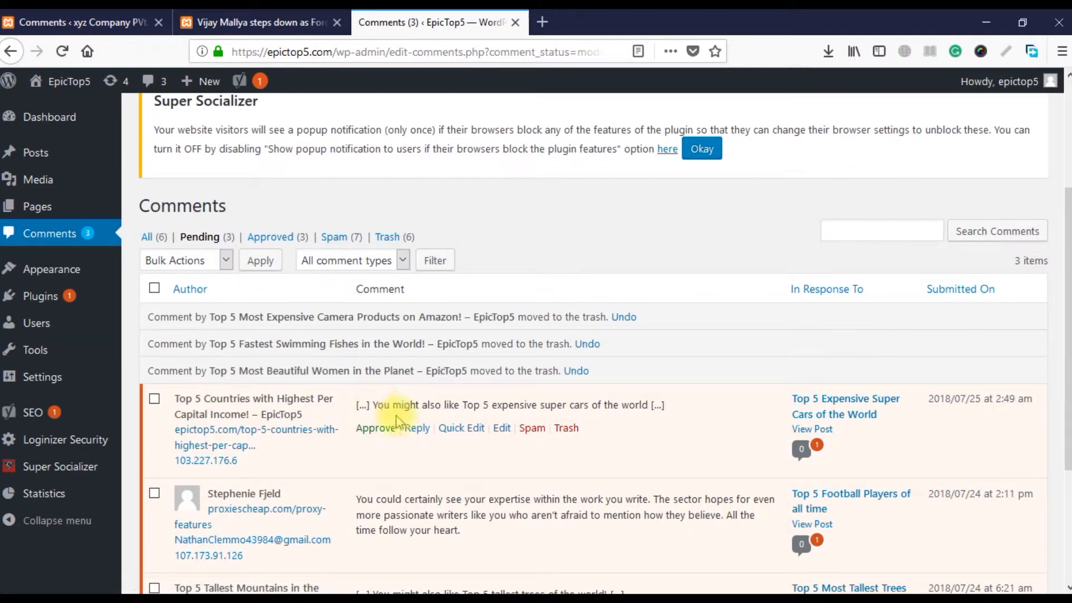
Step: Trash the pending comments from the Highest Per Capita Income and Tallest Mountains posts, and mark the Football Players post's comment as spam
{"action": "left_click", "coordinate": [566, 427]}
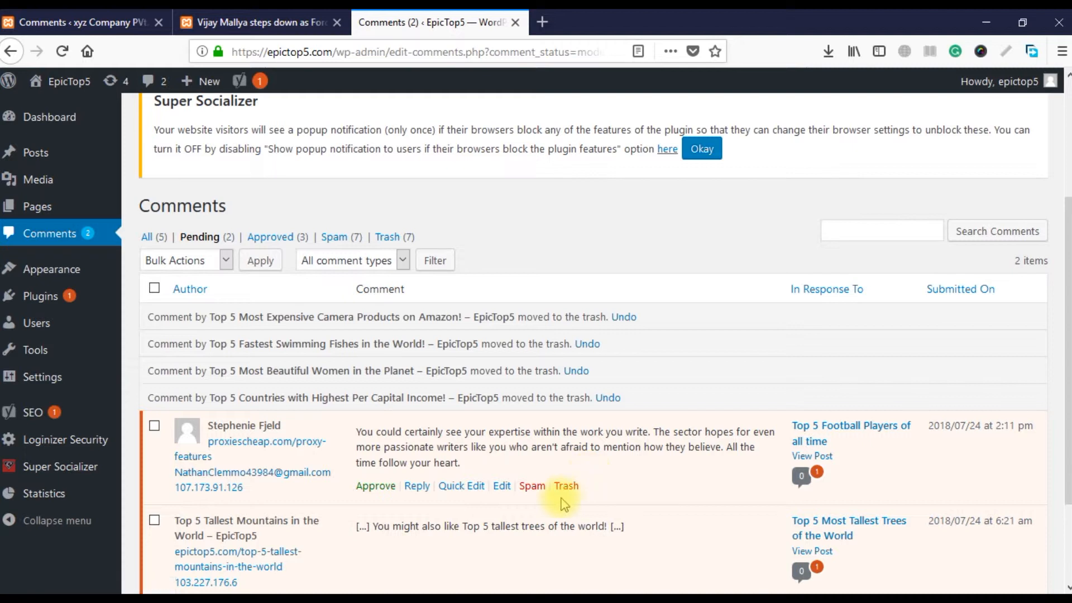
{"action": "left_click", "coordinate": [532, 486]}
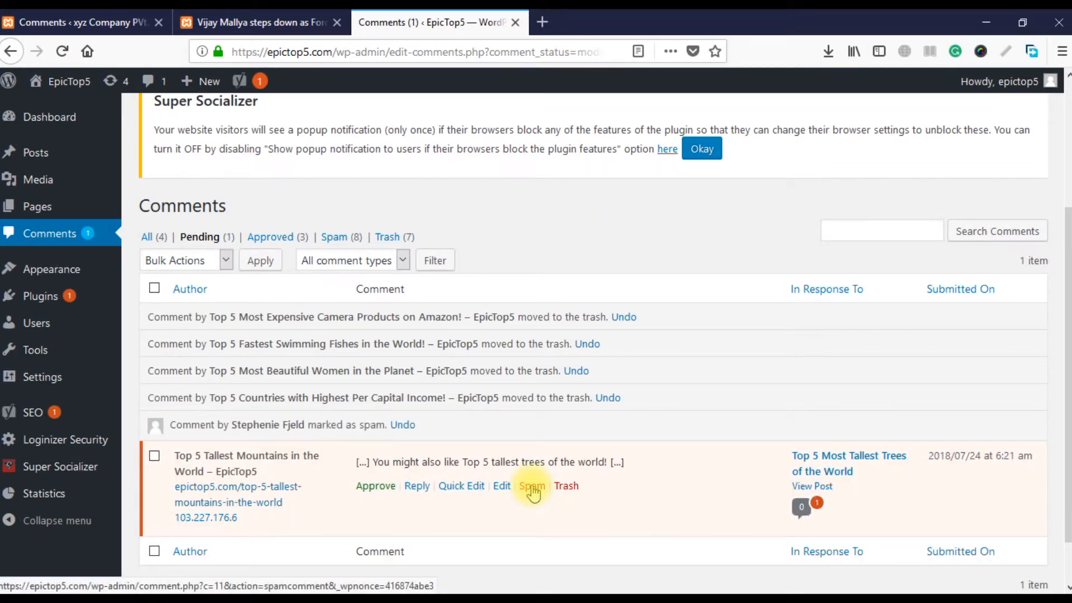
{"action": "left_click", "coordinate": [566, 486]}
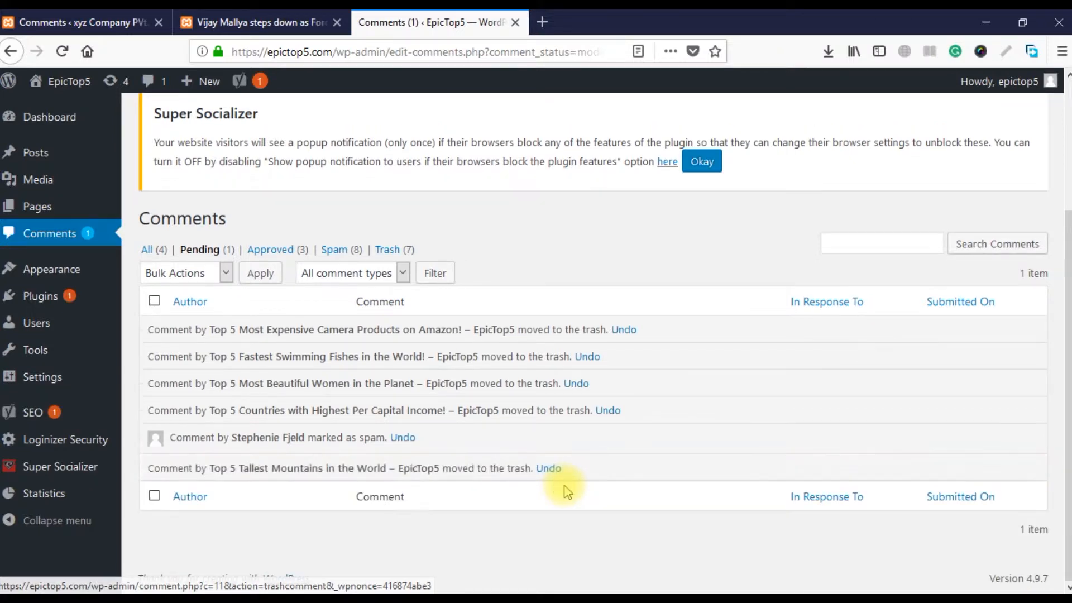
Step: Show all remaining EpicTop5 comments and look through the whole list
{"action": "left_click", "coordinate": [148, 242]}
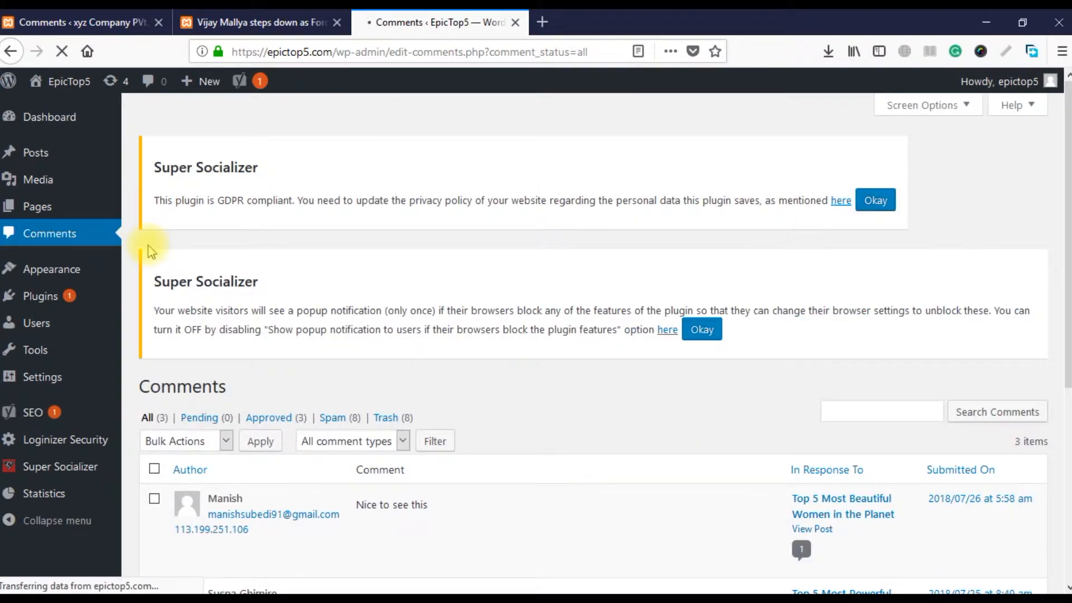
{"action": "scroll", "coordinate": [389, 413], "scroll_direction": "down", "scroll_amount": 3}
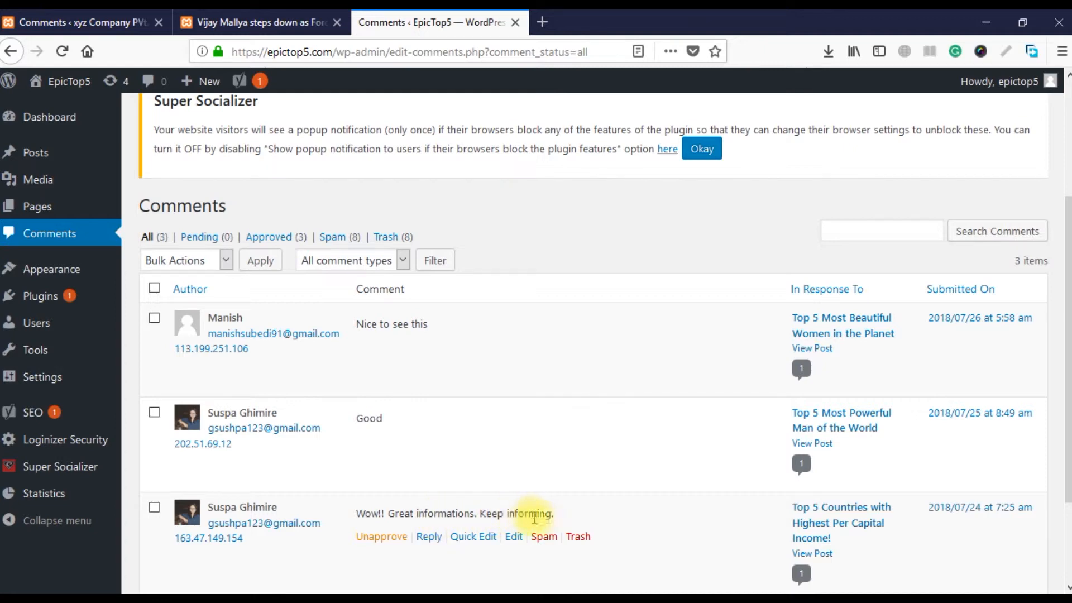
{"action": "scroll", "coordinate": [564, 522], "scroll_direction": "down", "scroll_amount": 2}
{"action": "mouse_move", "coordinate": [578, 471]}
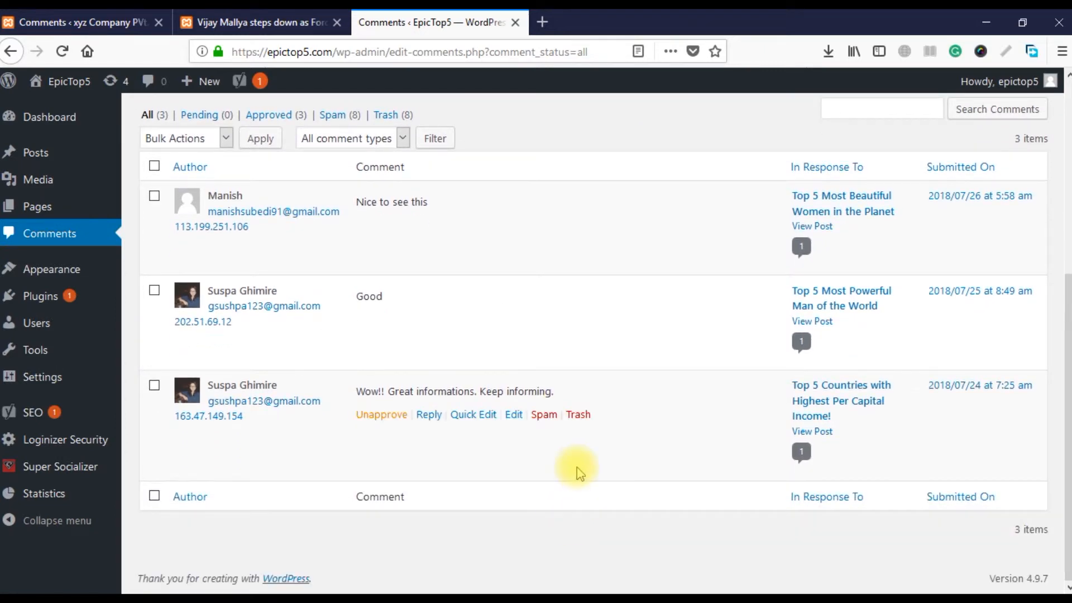
{"action": "scroll", "coordinate": [578, 473], "scroll_direction": "up", "scroll_amount": 5}
Step: Check the comments filed under Pending and Approved, and open the Spam comments
{"action": "left_click", "coordinate": [199, 385]}
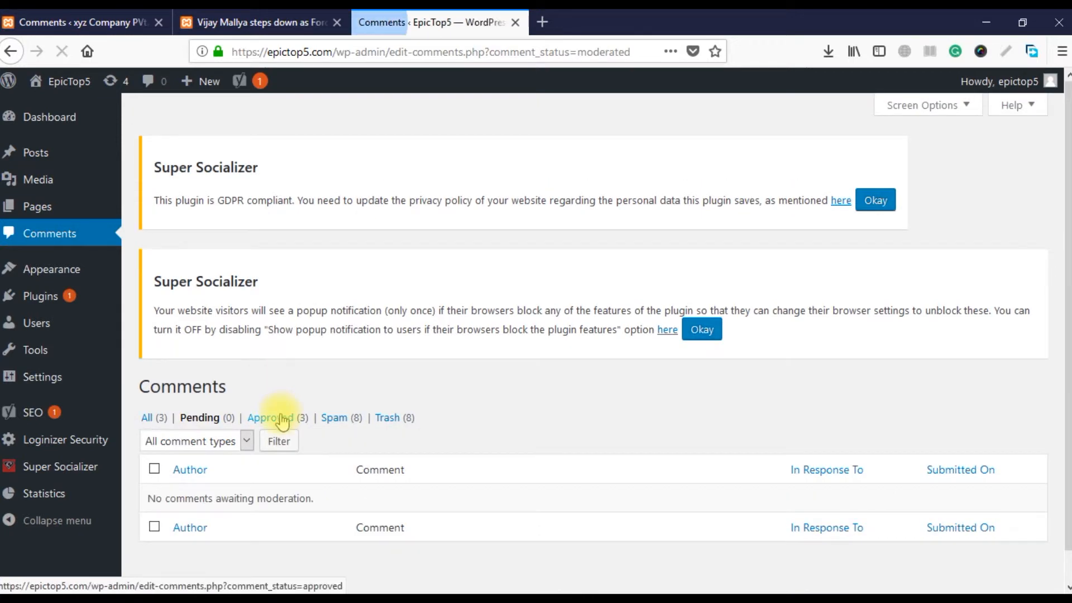
{"action": "left_click", "coordinate": [281, 421]}
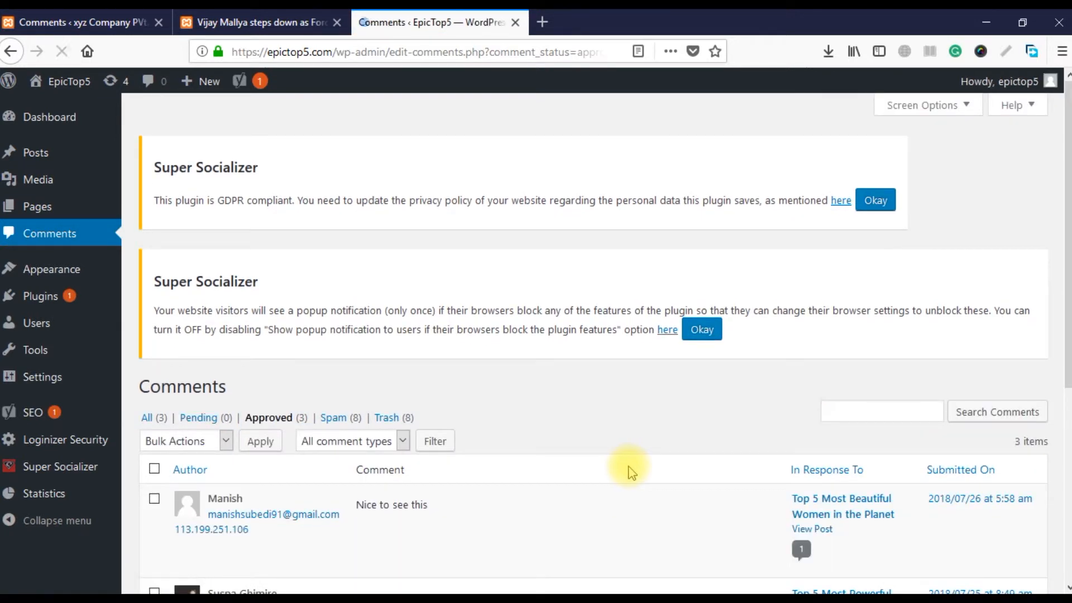
{"action": "left_click", "coordinate": [339, 417]}
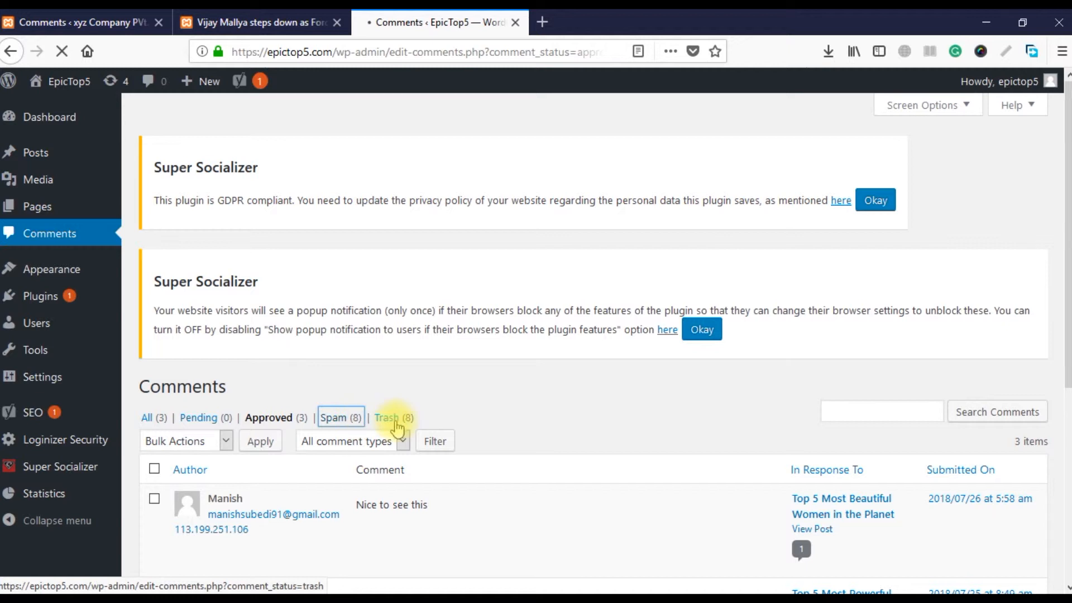